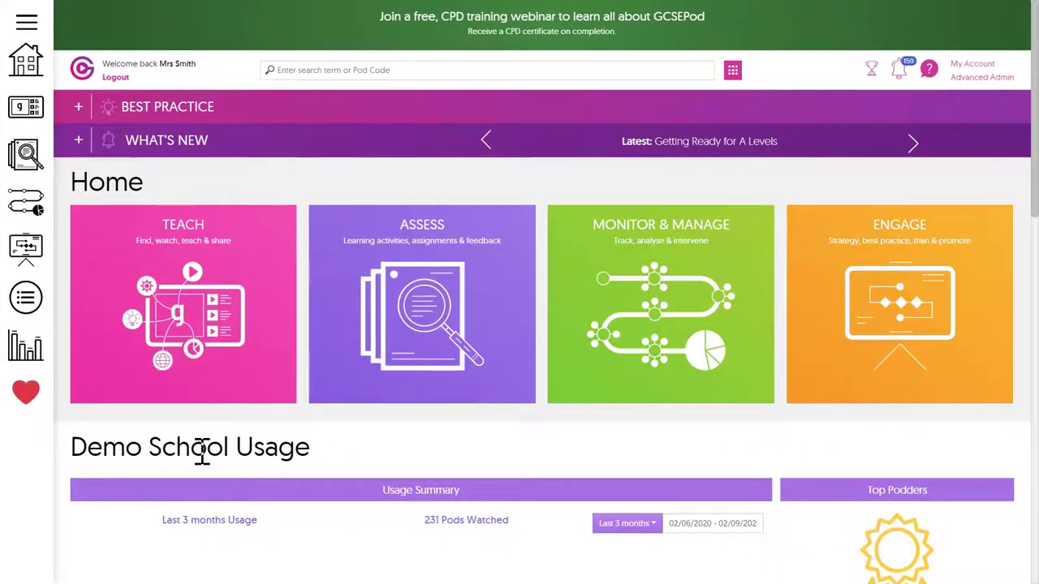
# - Open the "When We Two Parted by Lord Byron (AQA)" title under English Literature's Poetry: Love & Relationships topic in the Teach area
pyautogui.click(141, 272)
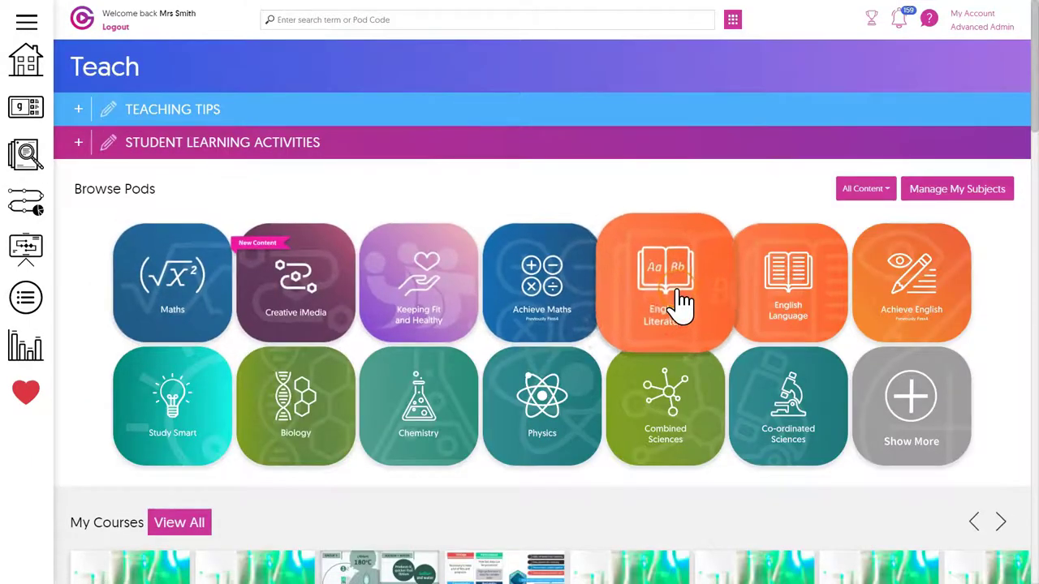
pyautogui.click(681, 300)
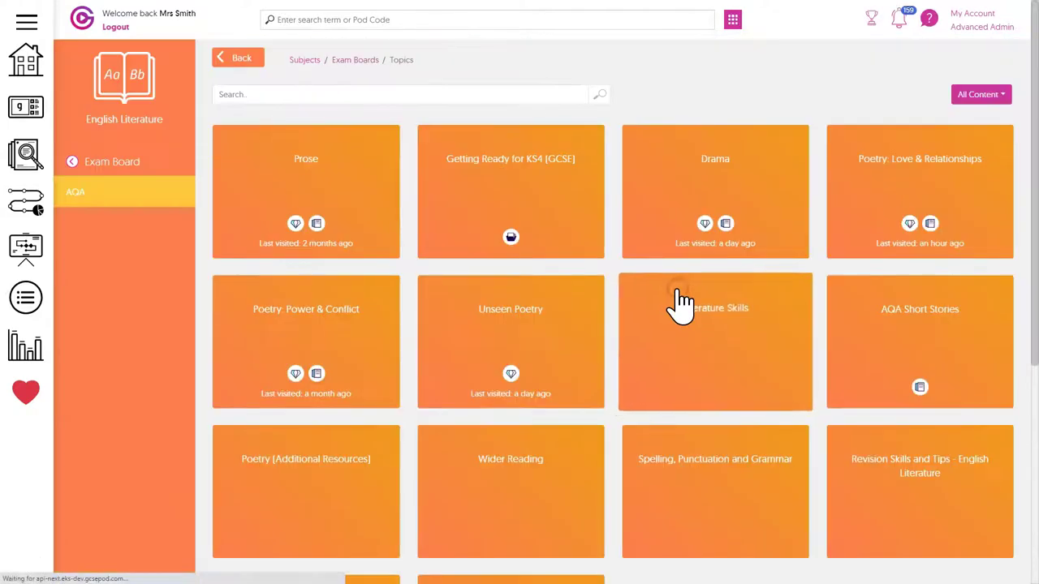
pyautogui.click(917, 203)
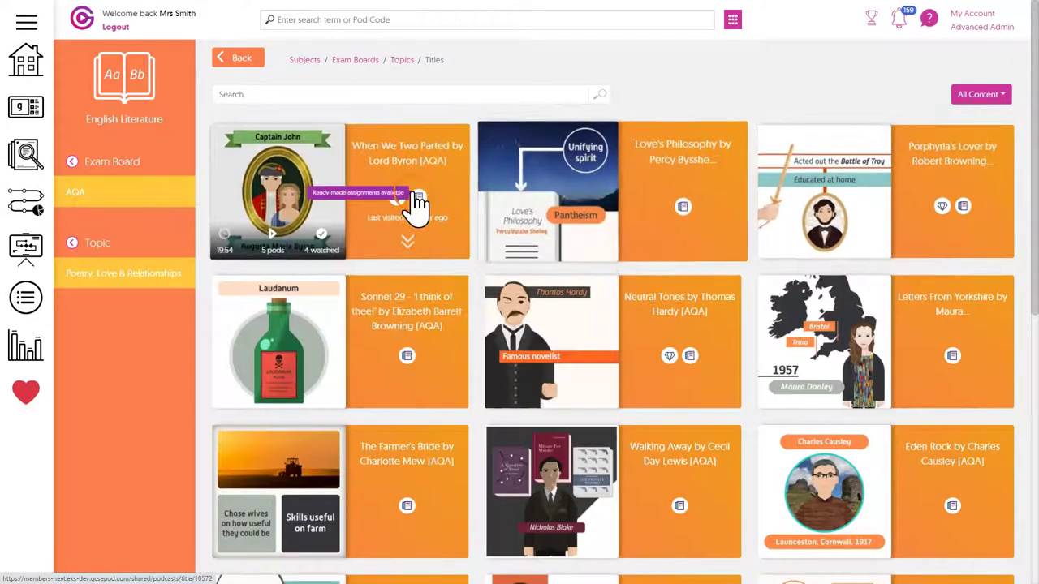
pyautogui.click(383, 164)
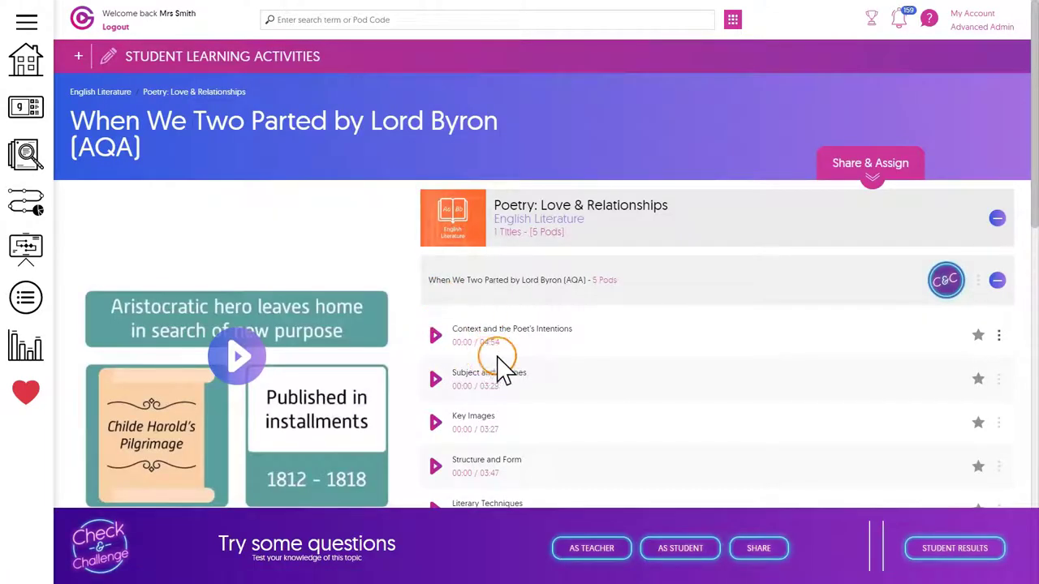
# - Share the single Pod "Context and the Poet's Intentions" to Satchel One as a homework task
pyautogui.click(998, 335)
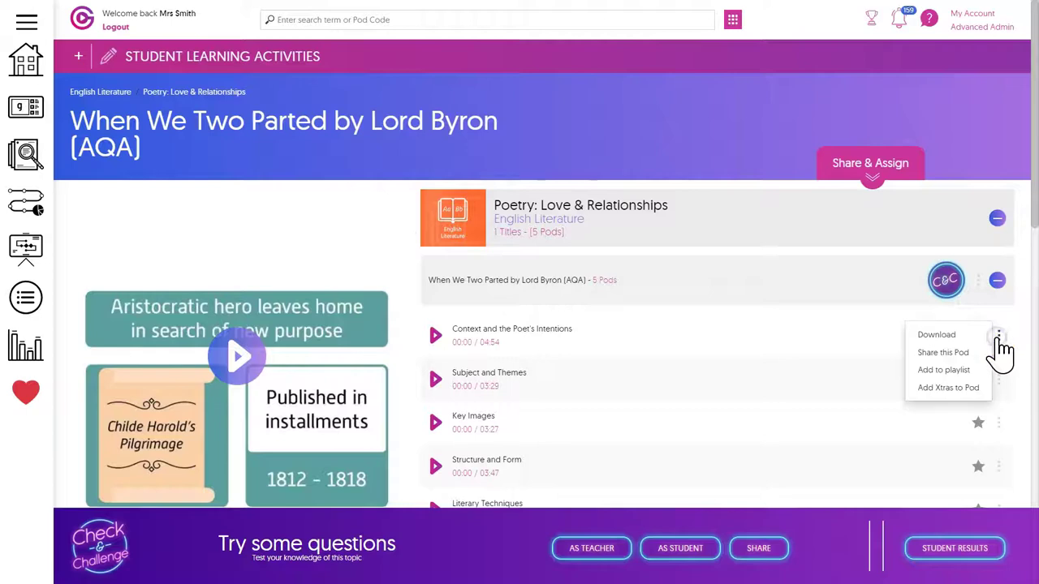
pyautogui.click(943, 352)
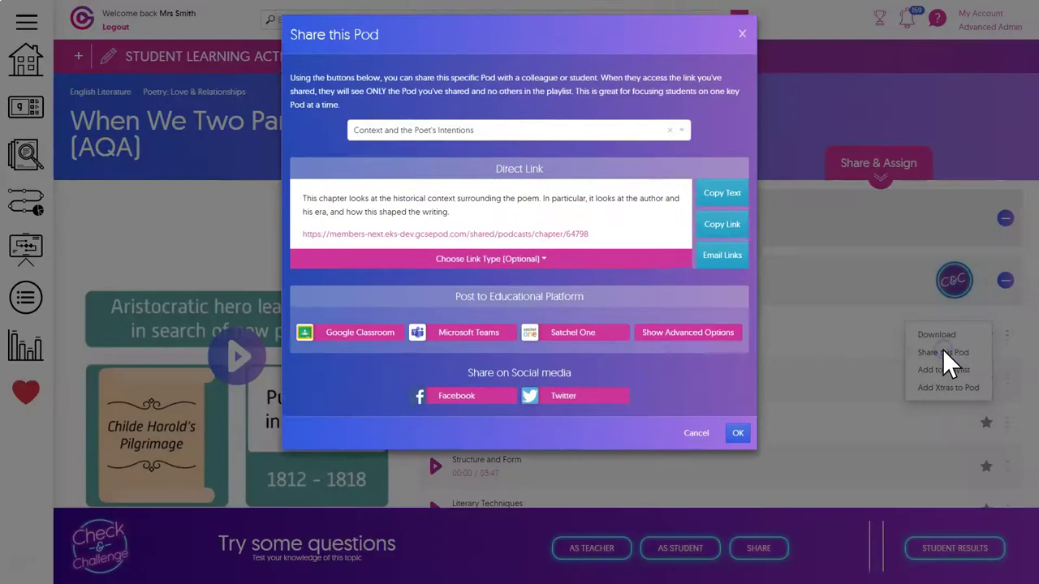
pyautogui.click(573, 333)
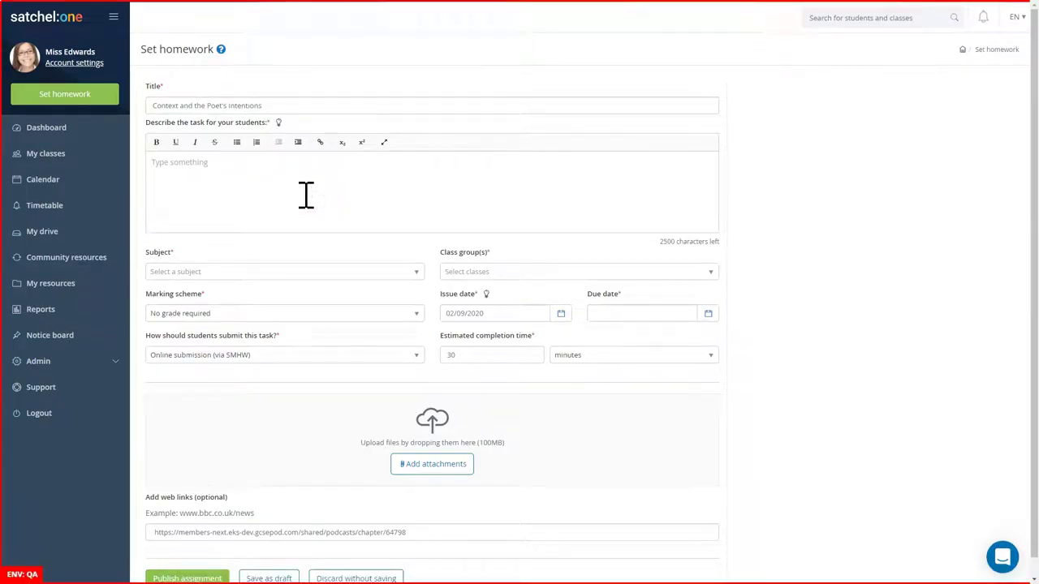
# - Look through the homework form's task description, available class groups and remaining settings
pyautogui.click(311, 185)
pyautogui.click(451, 271)
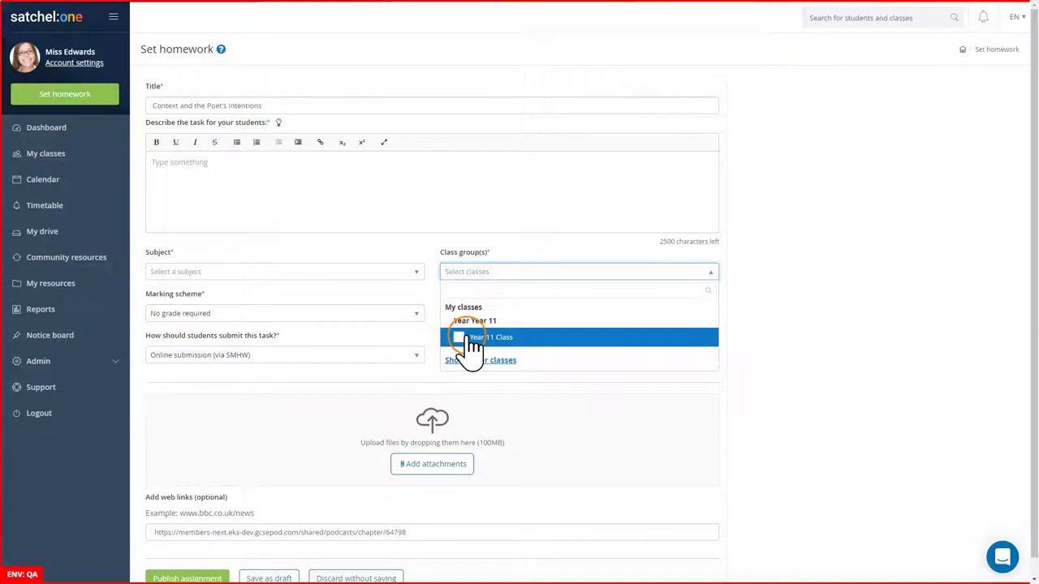
pyautogui.click(445, 256)
pyautogui.scroll(-1, 193, 524)
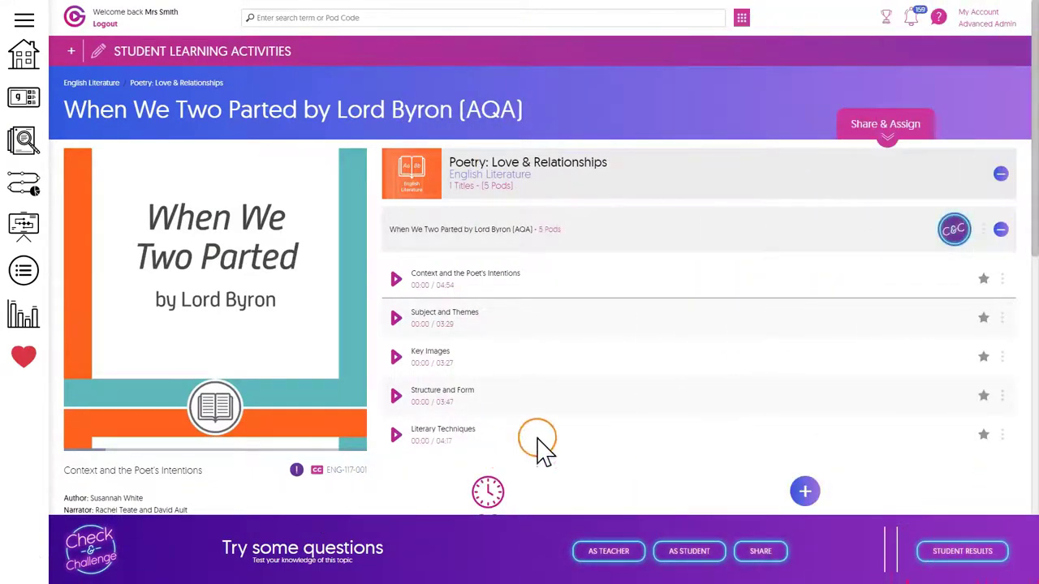
# - Share all the Pods of the "When We Two Parted" title to Satchel One and view the prefilled homework form
pyautogui.click(889, 138)
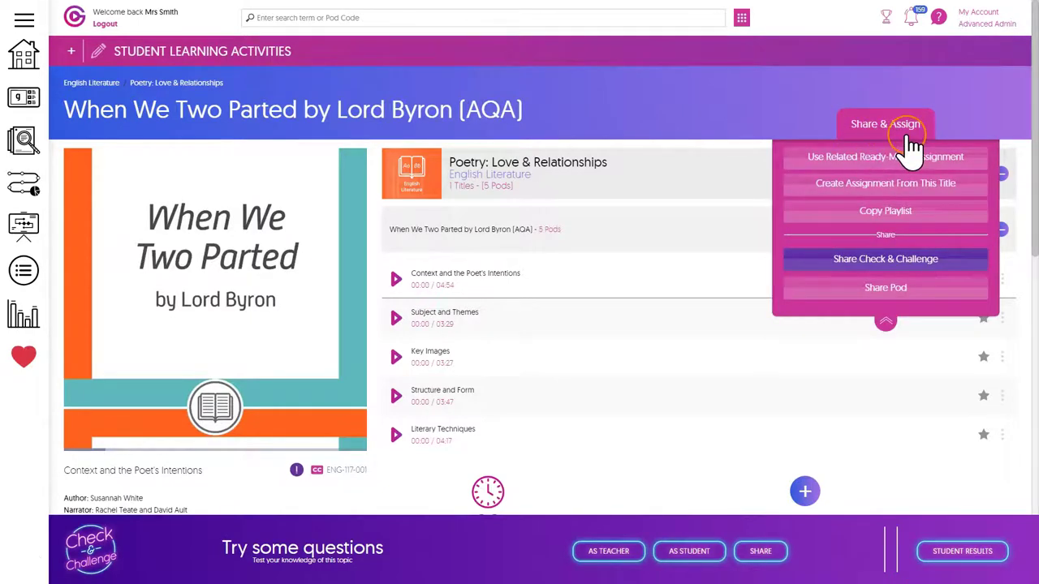
pyautogui.click(917, 293)
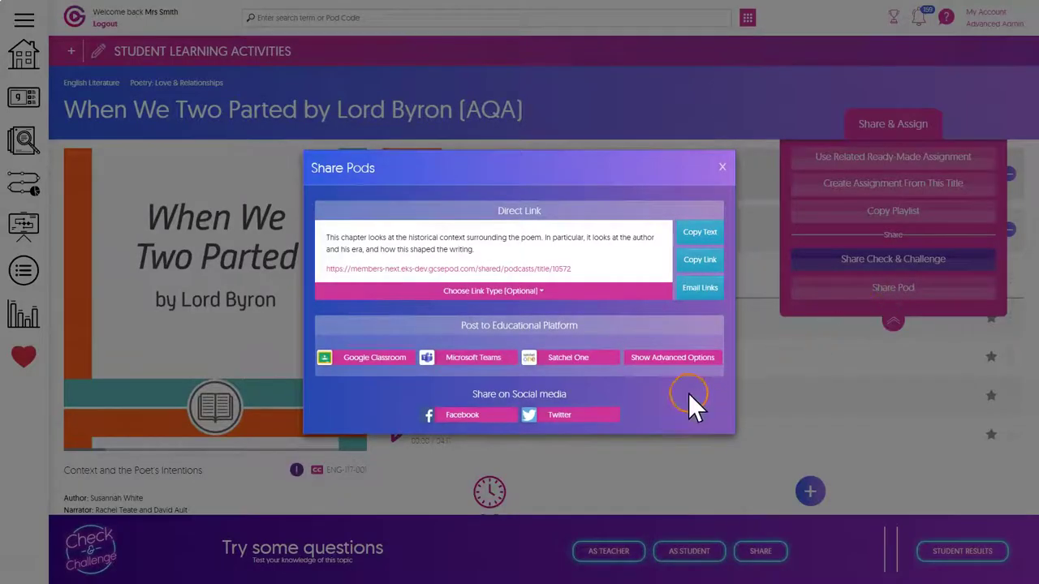
pyautogui.click(572, 357)
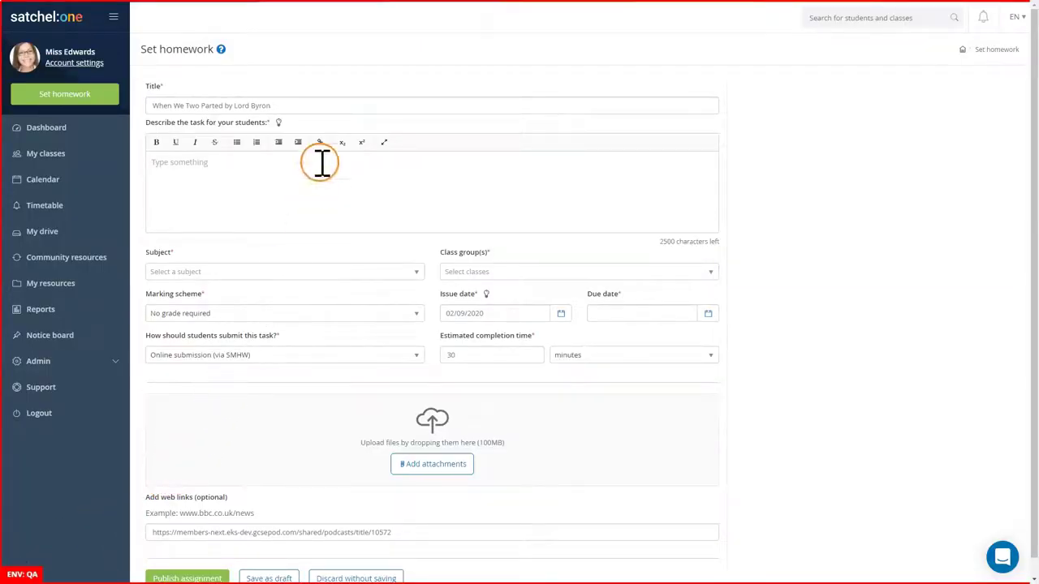
pyautogui.scroll(-1, 211, 165)
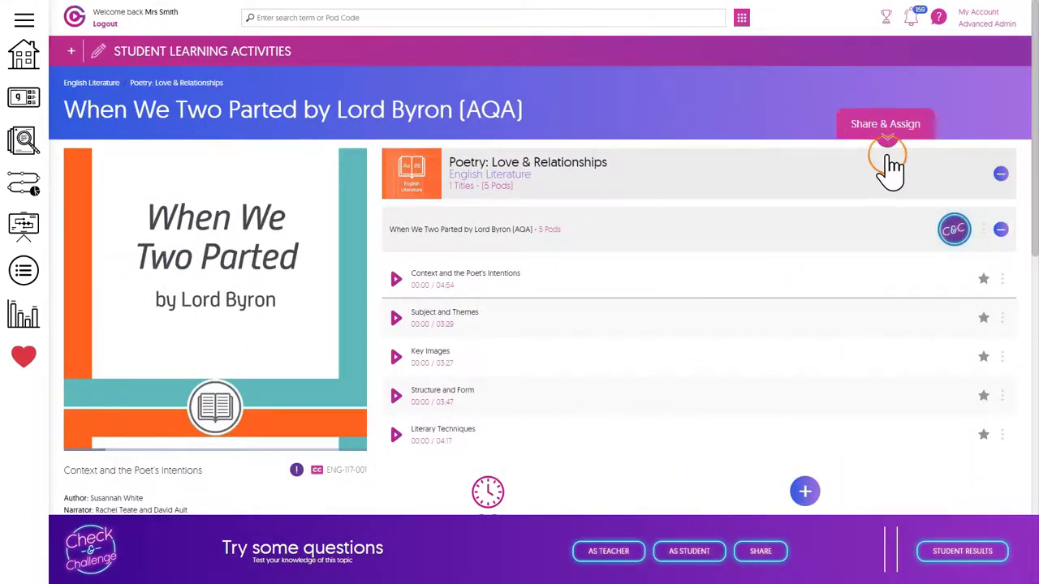
# - Share the "When We Two Parted by Lord Byron (AQA)" Check & Challenge to Satchel One and view its homework form
pyautogui.click(896, 127)
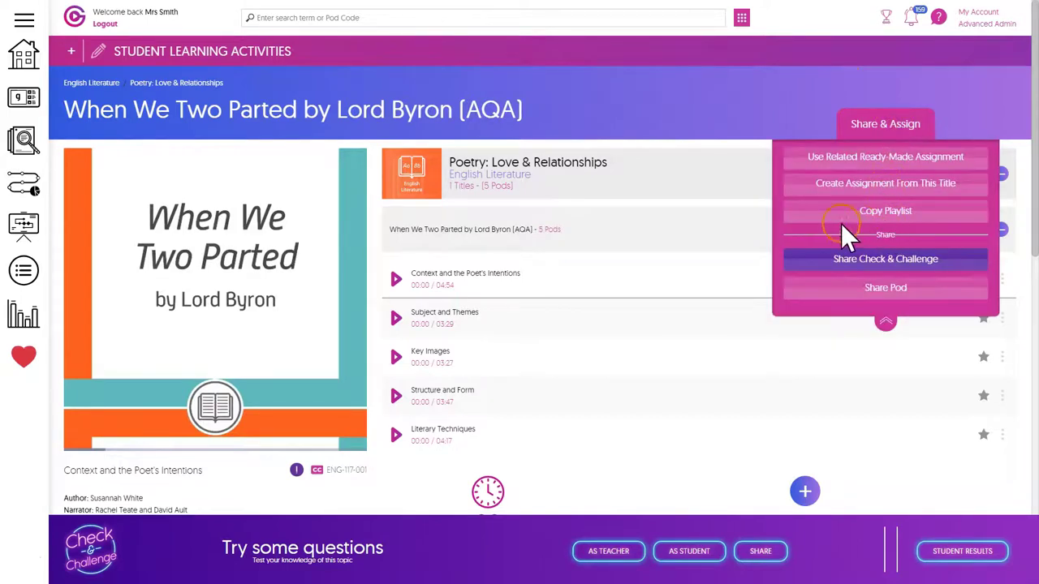
pyautogui.click(925, 258)
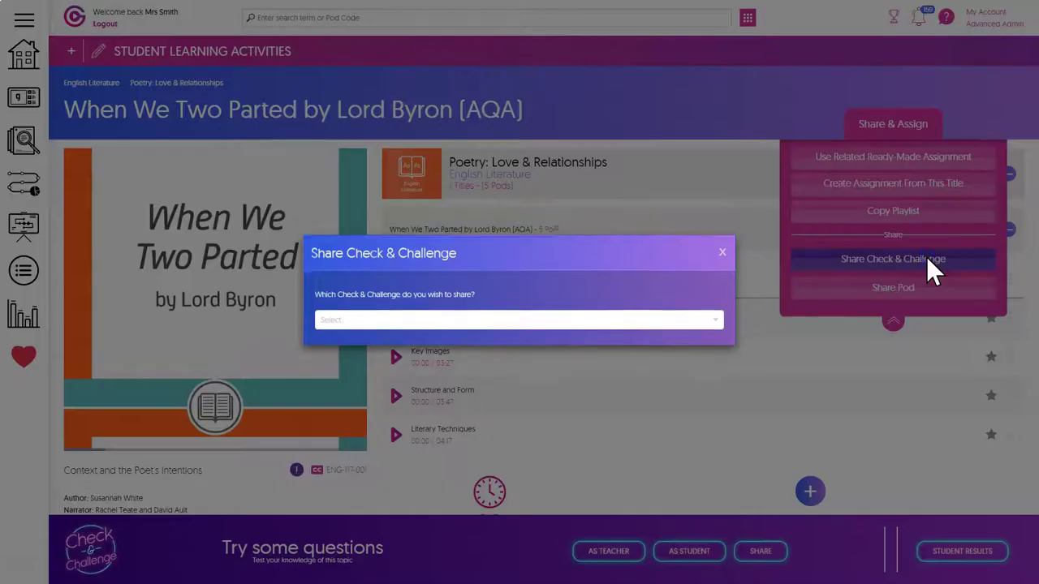
pyautogui.click(597, 321)
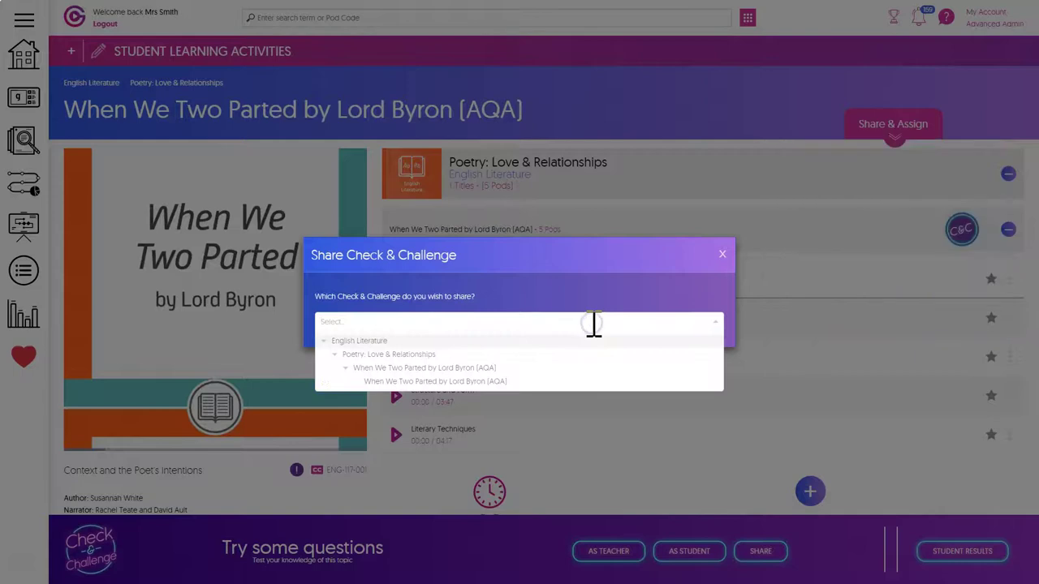
pyautogui.click(494, 381)
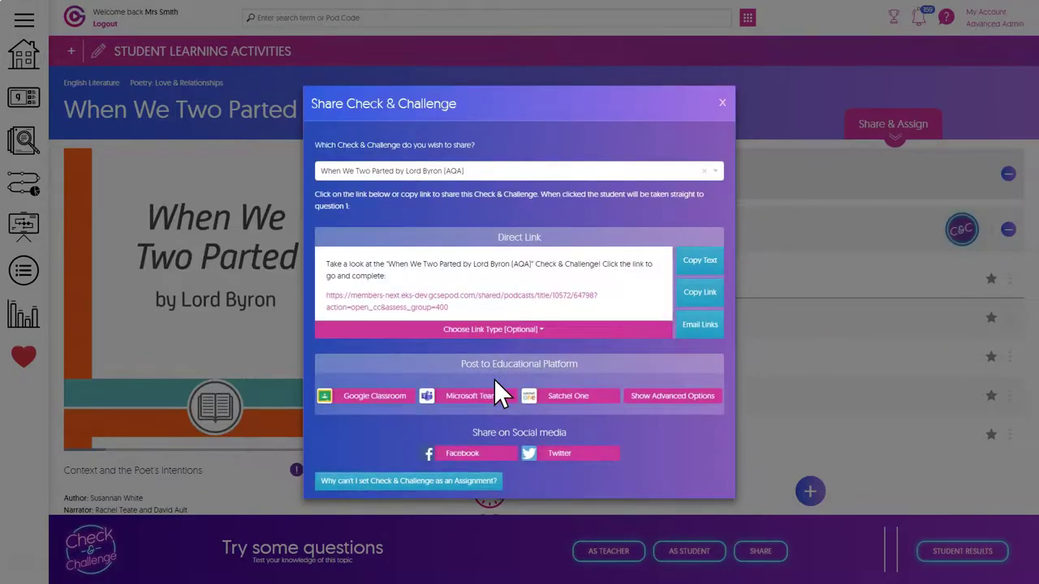
pyautogui.click(566, 397)
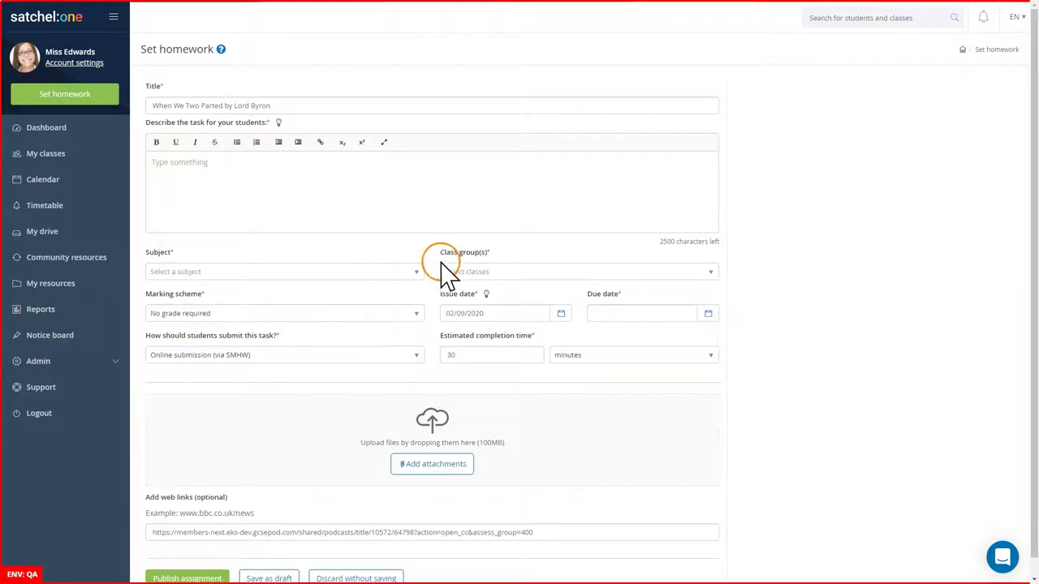
pyautogui.scroll(-1, 377, 385)
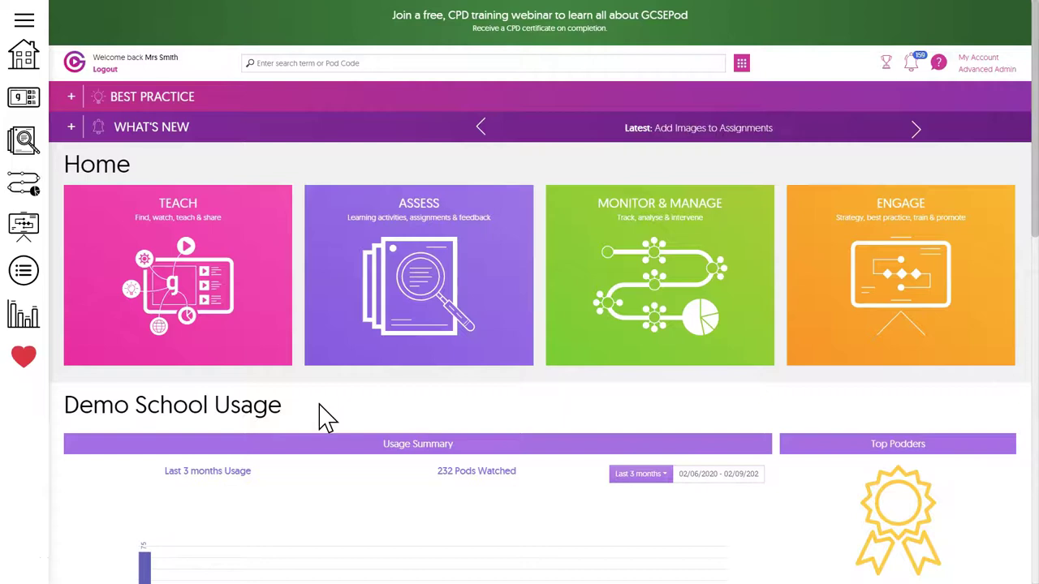
# - Create a new assignment in the Assess area from the ready-made "[AQA] Applied Anatomy and Physiology" assignment
pyautogui.moveTo(457, 283)
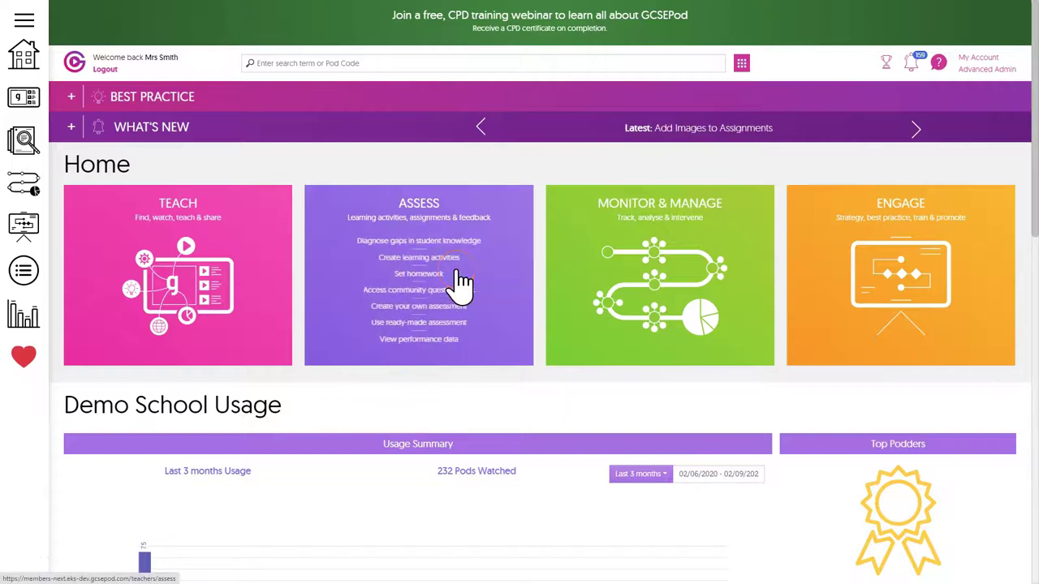
pyautogui.click(357, 289)
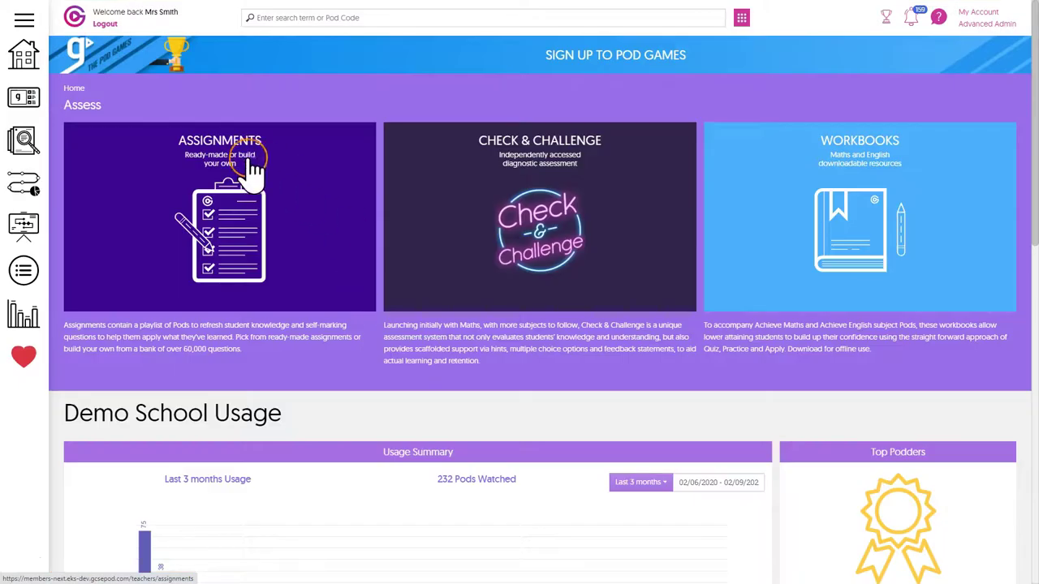
pyautogui.click(252, 162)
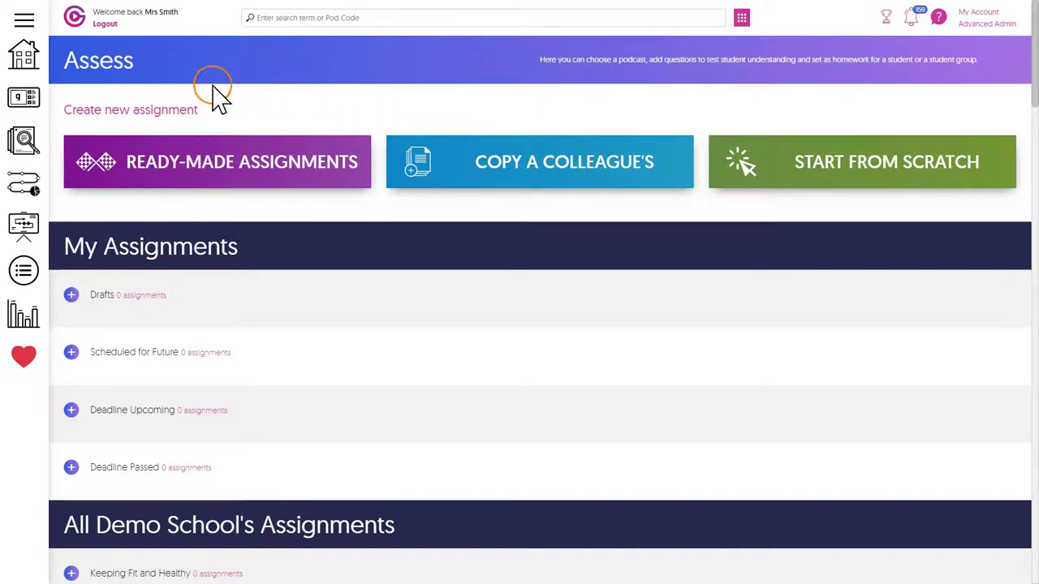
pyautogui.click(241, 166)
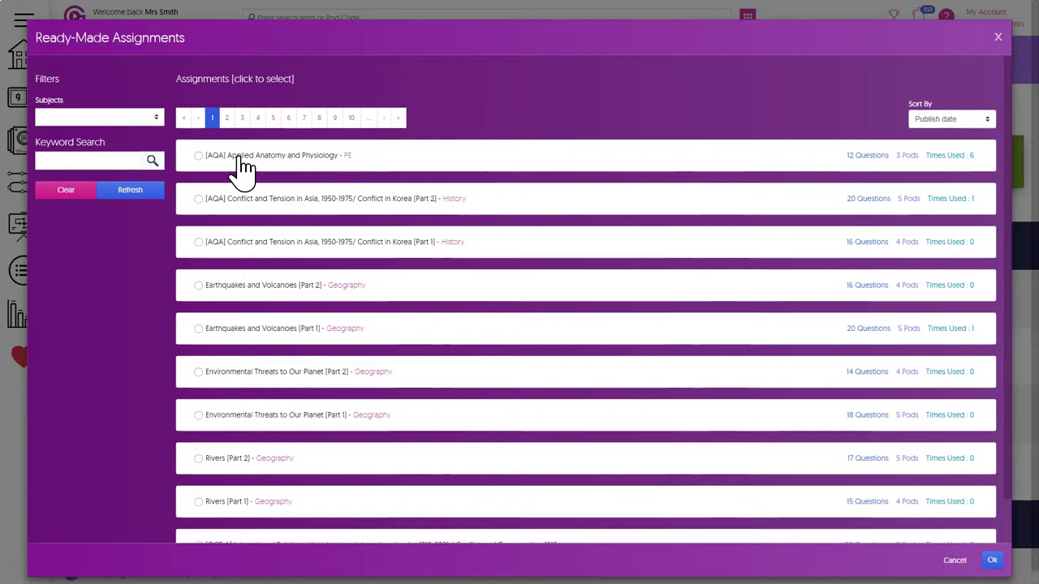
pyautogui.click(288, 159)
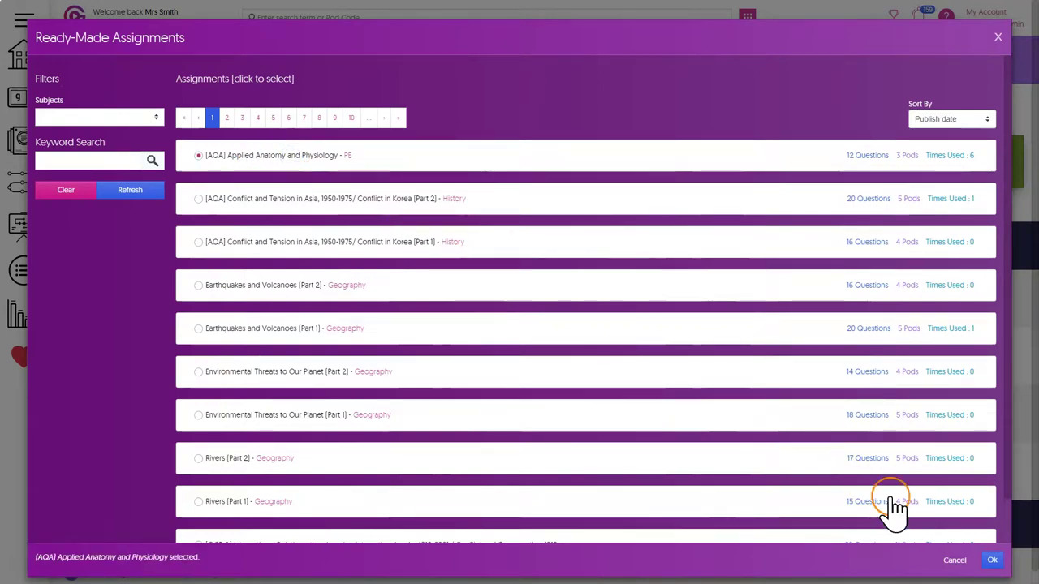
pyautogui.click(991, 560)
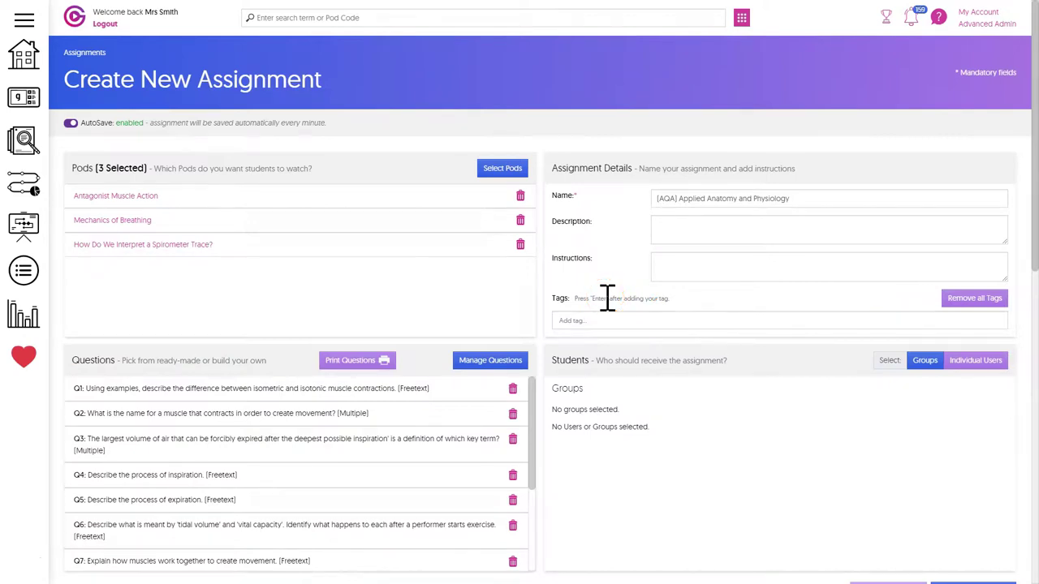
# - Assign the new assignment to the student group 11ENG4 Eng
pyautogui.scroll(-2, 476, 271)
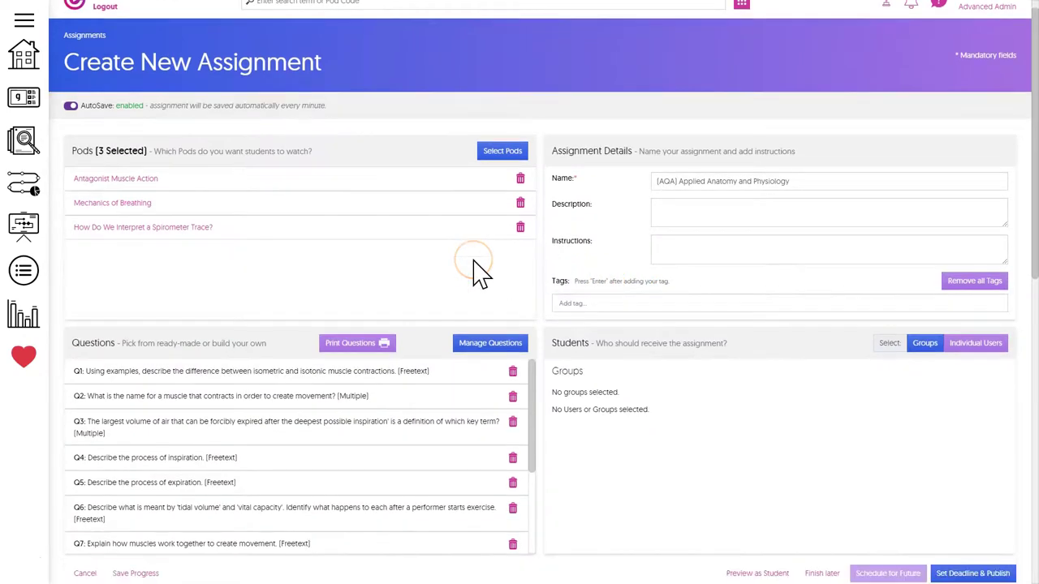
pyautogui.click(398, 270)
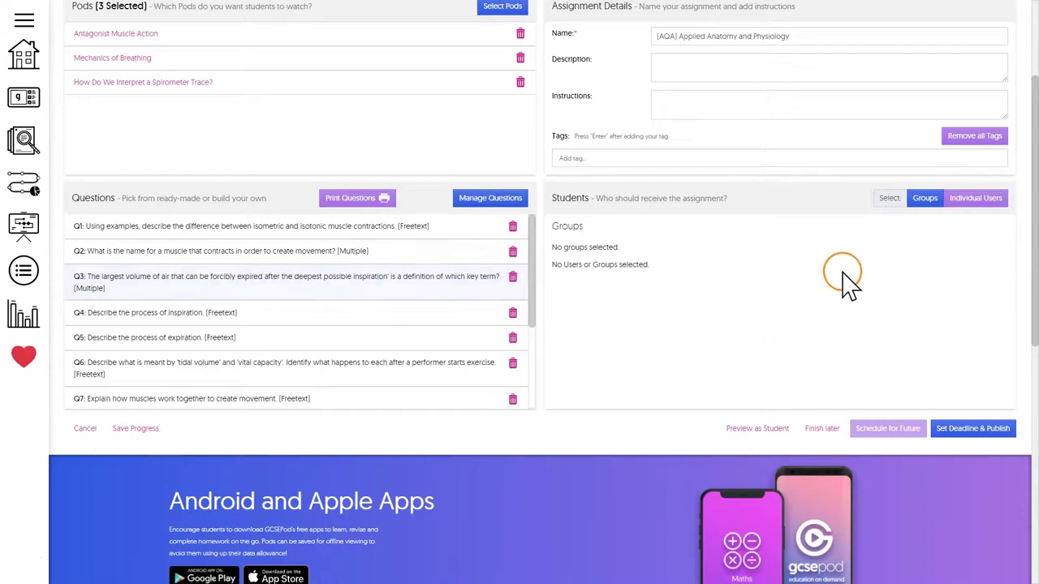
pyautogui.click(924, 198)
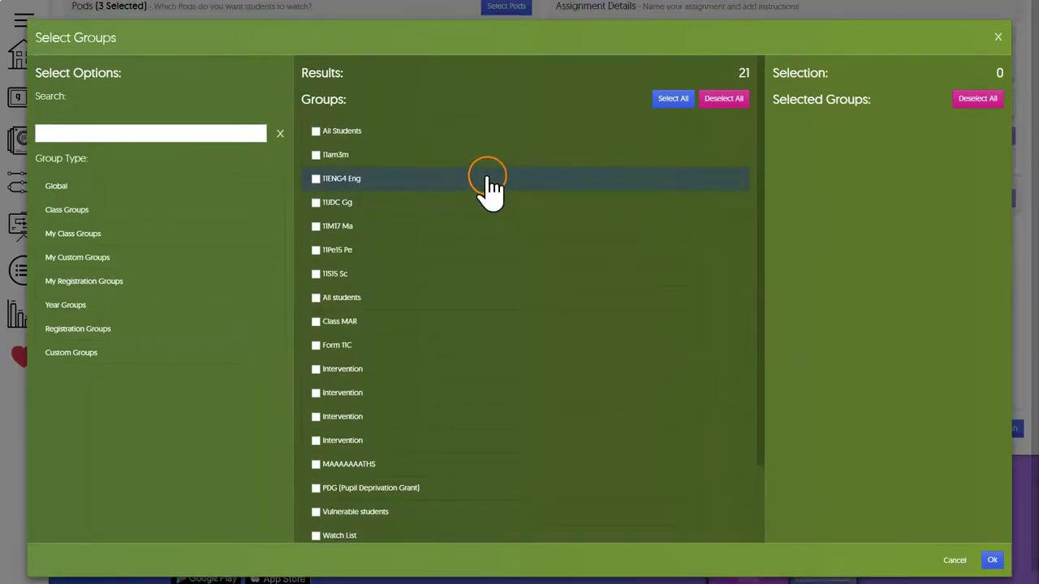
pyautogui.click(347, 179)
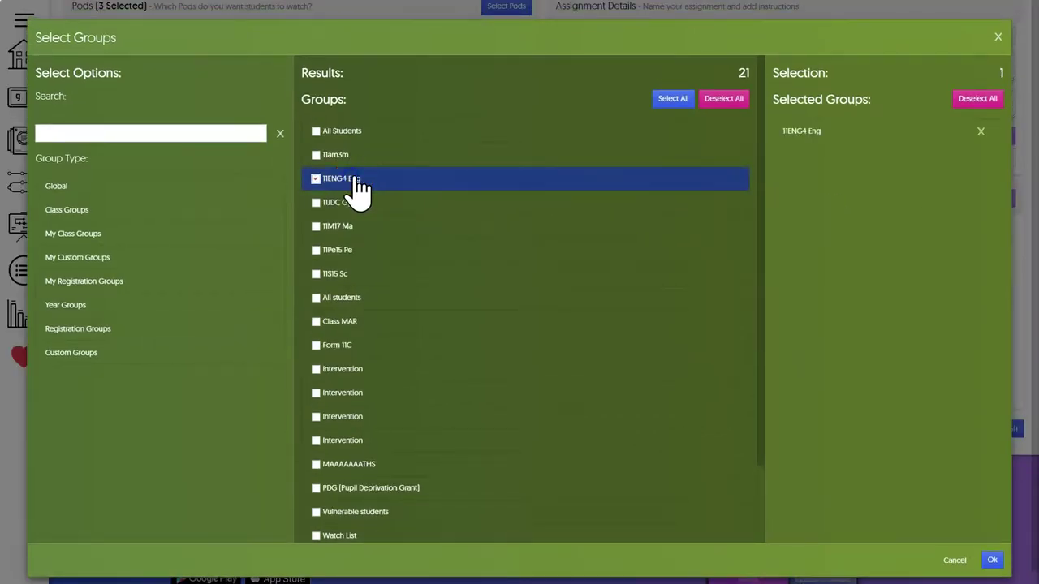
pyautogui.click(992, 560)
# - Publish the Applied Anatomy and Physiology assignment and get its link for students
pyautogui.click(971, 431)
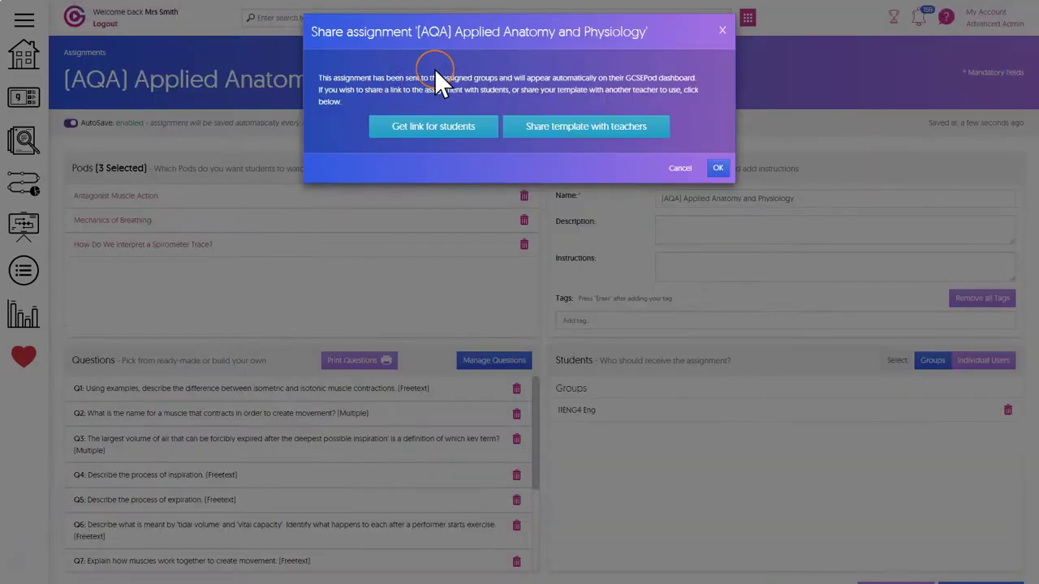
pyautogui.click(413, 130)
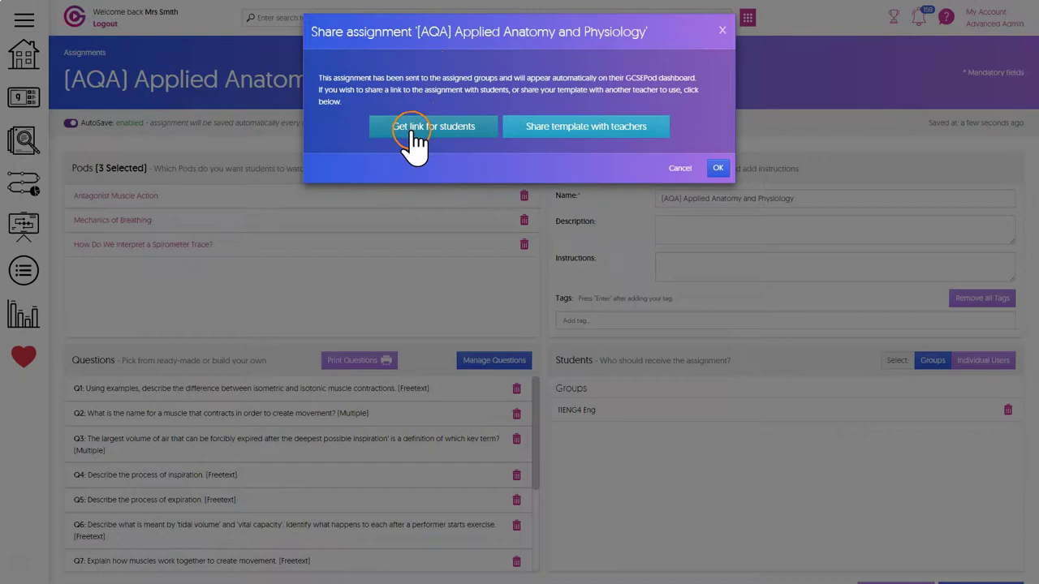
pyautogui.click(415, 294)
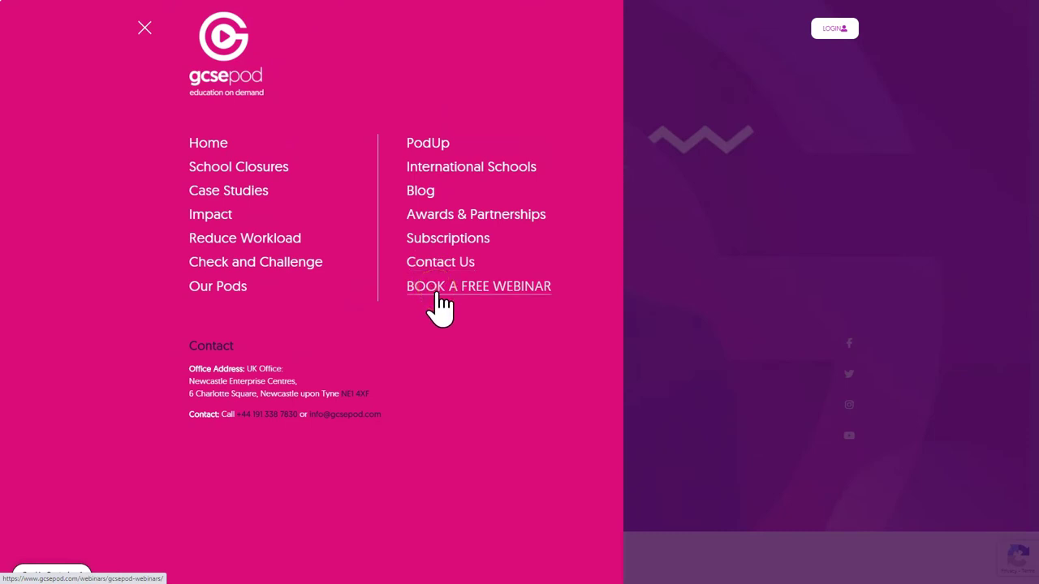
pyautogui.click(433, 343)
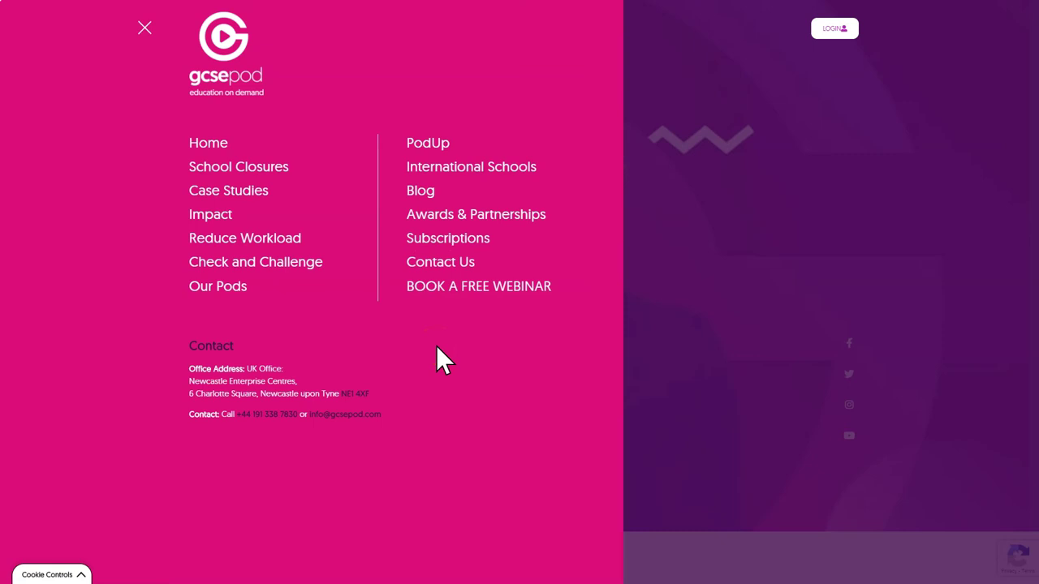